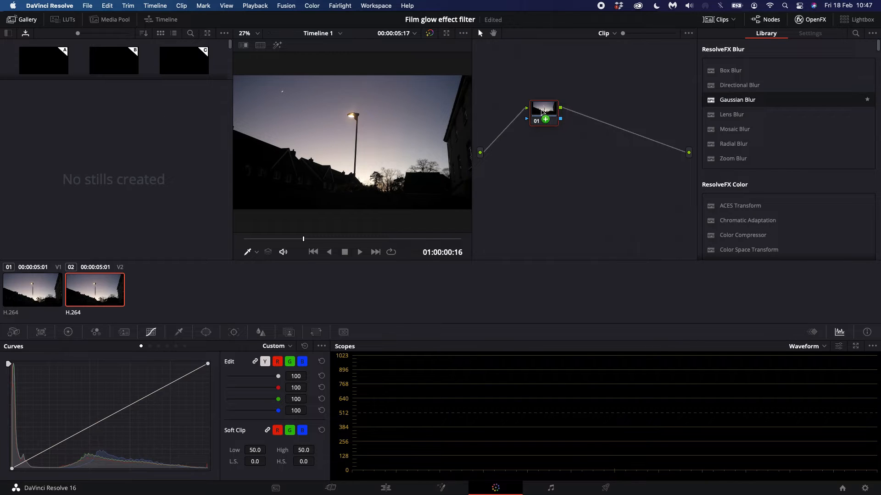
# - Apply a Gaussian Blur to the upper clip's node with Reflect border type and horizontal and vertical strength of 0.623
pyautogui.moveTo(541, 112); pyautogui.dragTo(543, 114)
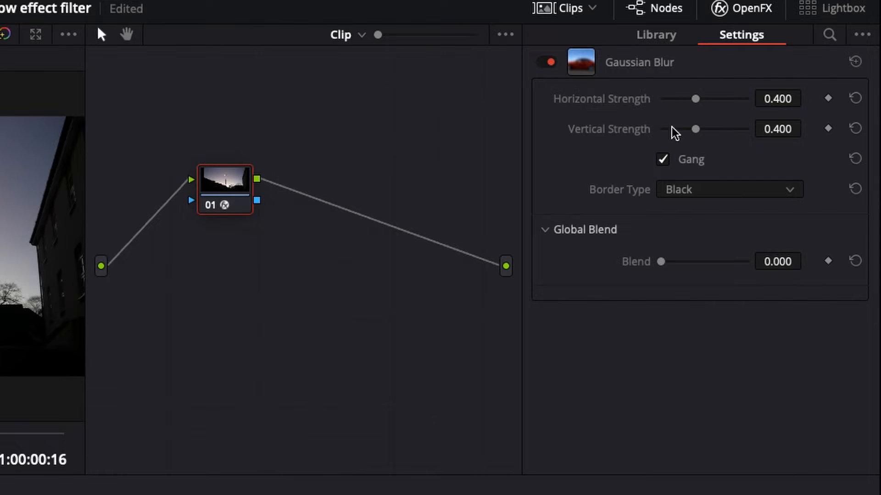
pyautogui.click(706, 196)
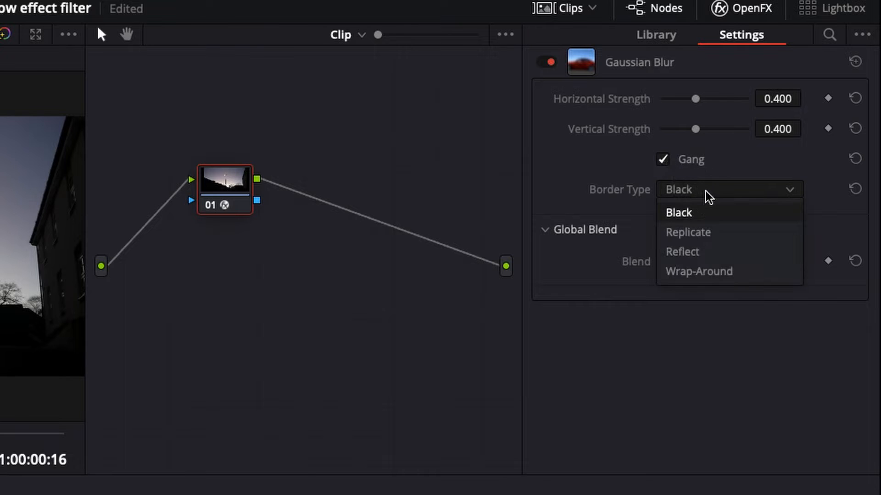
pyautogui.click(706, 258)
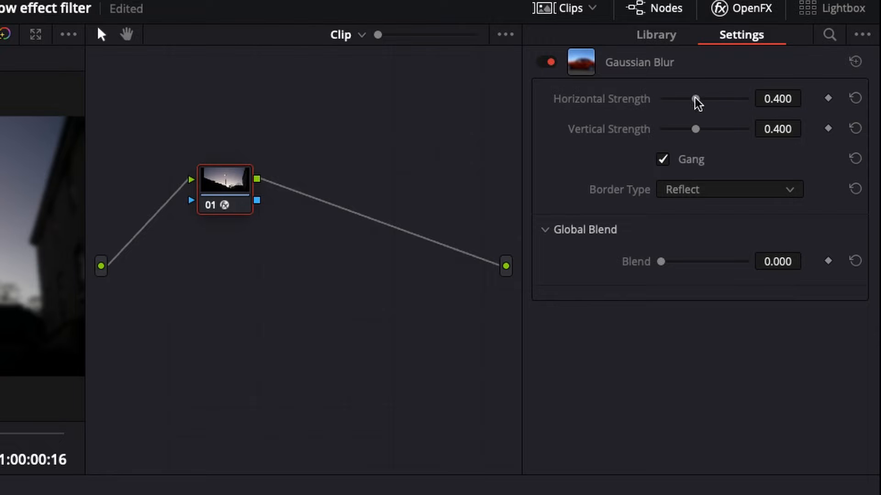
pyautogui.moveTo(695, 97)
pyautogui.mouseDown()
pyautogui.moveTo(718, 102)
pyautogui.moveTo(711, 102)
pyautogui.mouseUp()
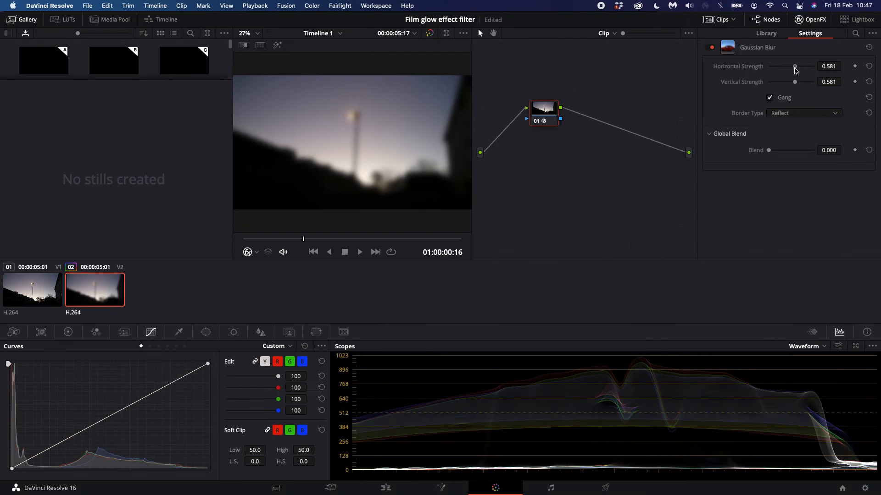
pyautogui.moveTo(796, 70); pyautogui.dragTo(797, 70)
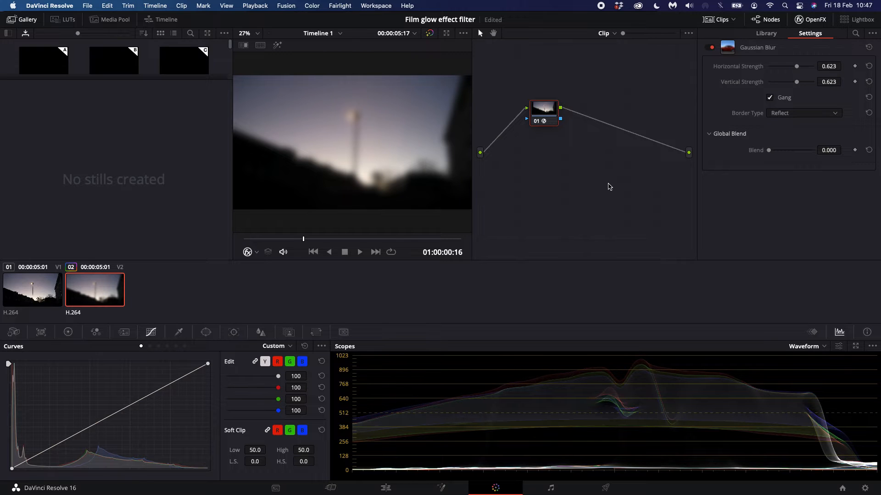
# - Add a serial node after the blur and shape its custom curve into an S with lowered shadows and raised highlights
pyautogui.hotkey('alt', 's')
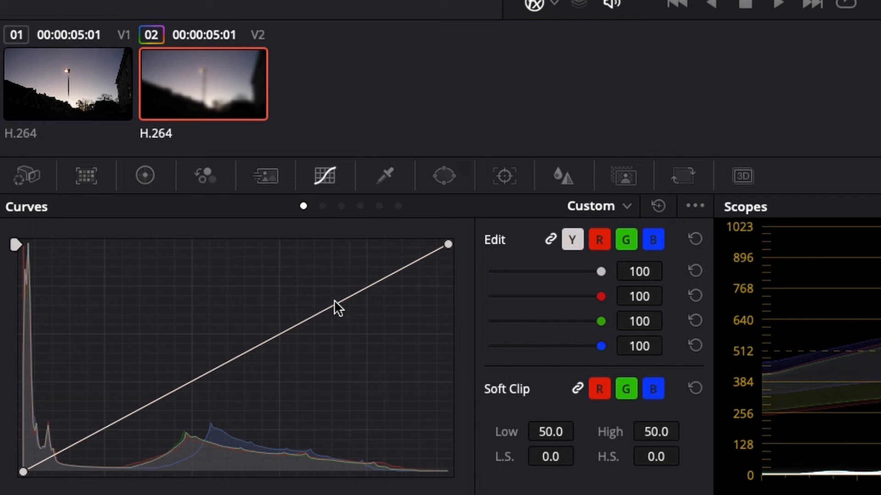
pyautogui.moveTo(334, 299); pyautogui.dragTo(306, 271)
pyautogui.moveTo(175, 359); pyautogui.dragTo(174, 413)
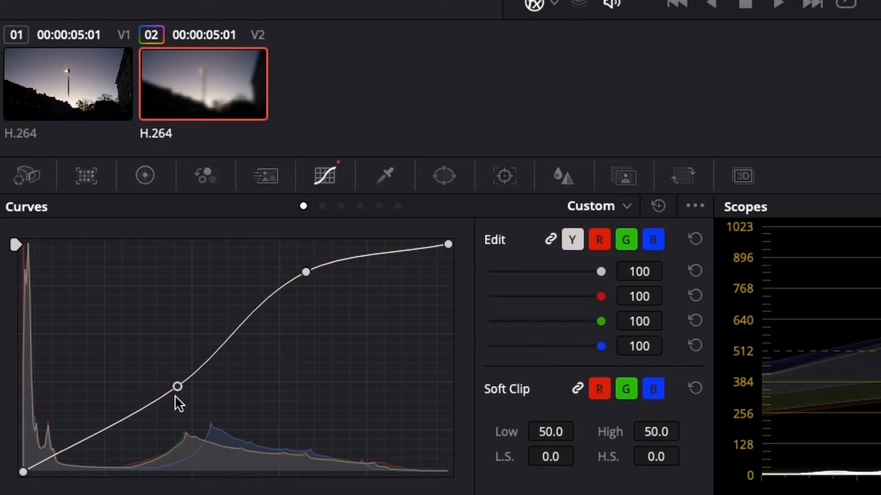
pyautogui.moveTo(82, 443); pyautogui.dragTo(80, 456)
pyautogui.moveTo(142, 378); pyautogui.dragTo(142, 394)
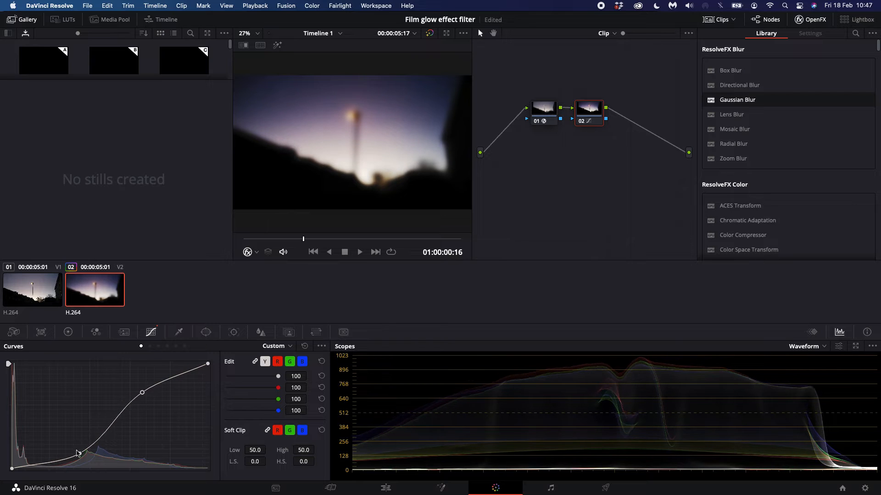
pyautogui.moveTo(80, 455); pyautogui.dragTo(79, 451)
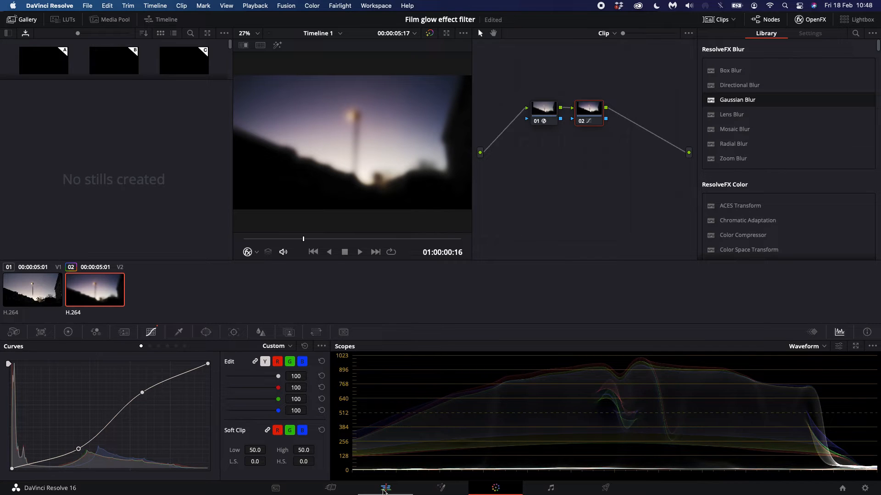
# - Return to the Edit page and set the blurred V2 clip's composite mode to Screen
pyautogui.click(385, 491)
pyautogui.click(787, 86)
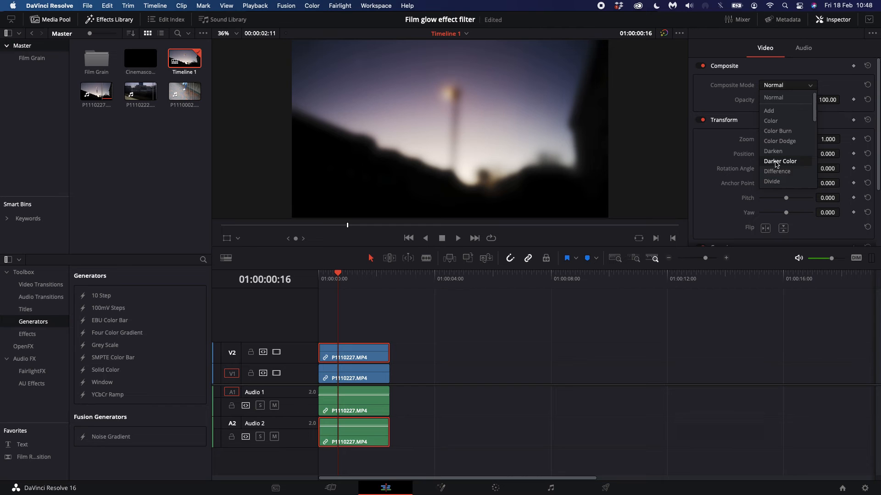
pyautogui.scroll(-10, 779, 165)
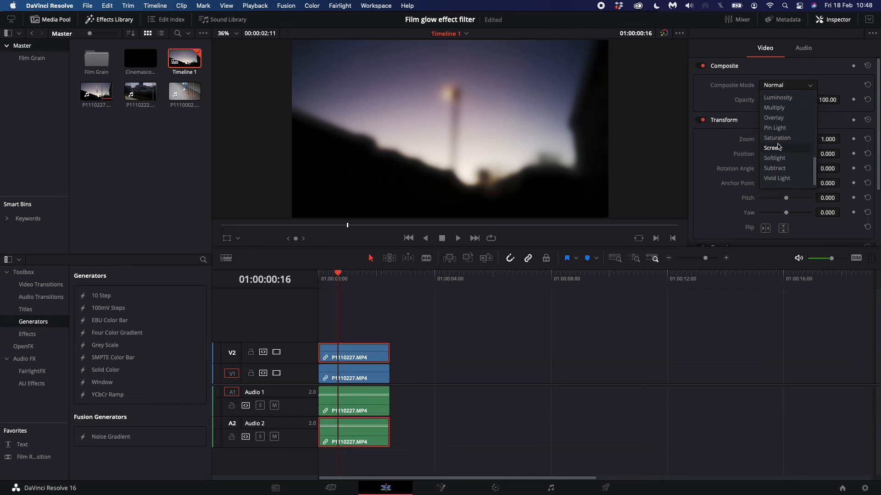
pyautogui.click(779, 146)
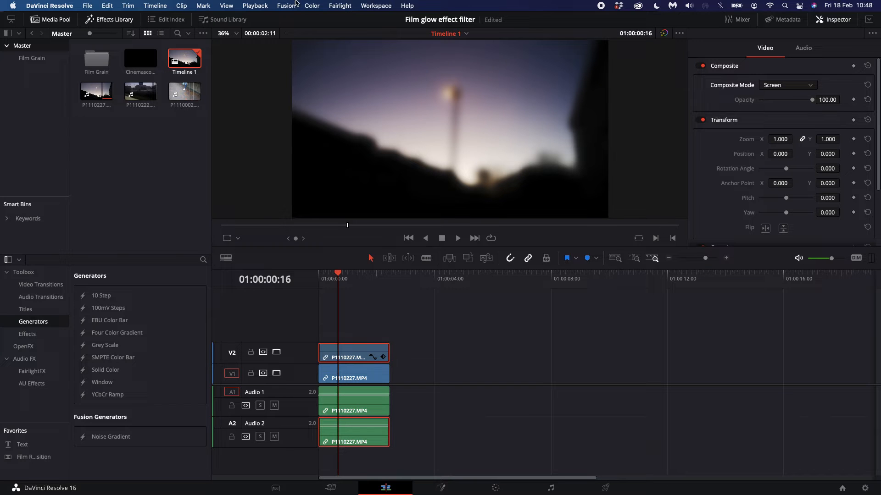
# - Set the playback proxy mode to Quarter Resolution
pyautogui.click(251, 4)
pyautogui.moveTo(269, 46)
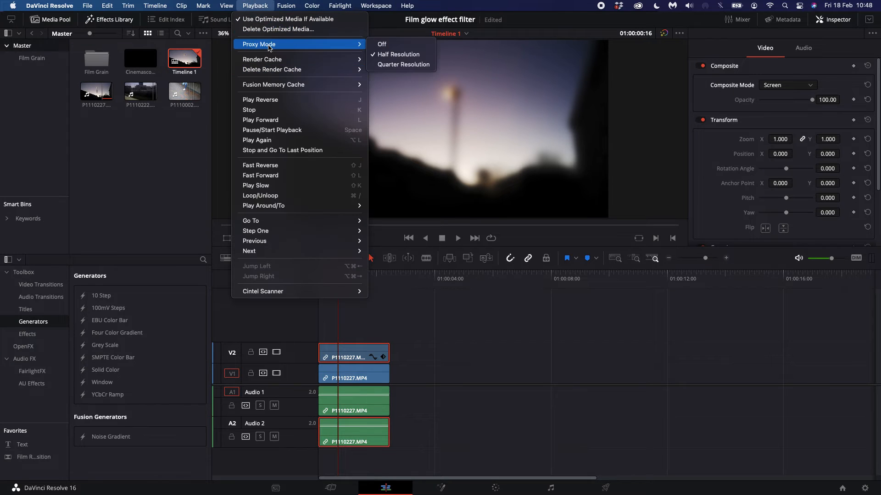
pyautogui.click(378, 67)
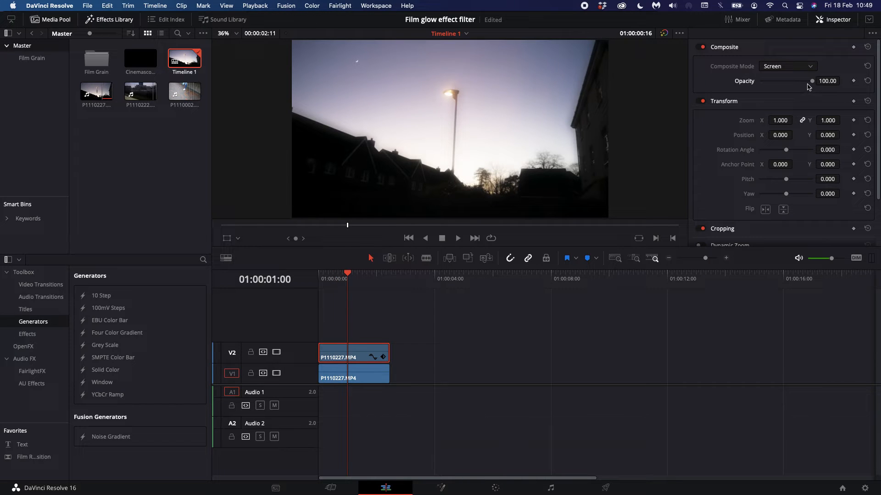
# - Lower the V2 glow clip's opacity to 41.74 and compare the image with the V2 track disabled and enabled
pyautogui.moveTo(810, 82)
pyautogui.mouseDown()
pyautogui.moveTo(729, 88)
pyautogui.moveTo(796, 83)
pyautogui.mouseUp()
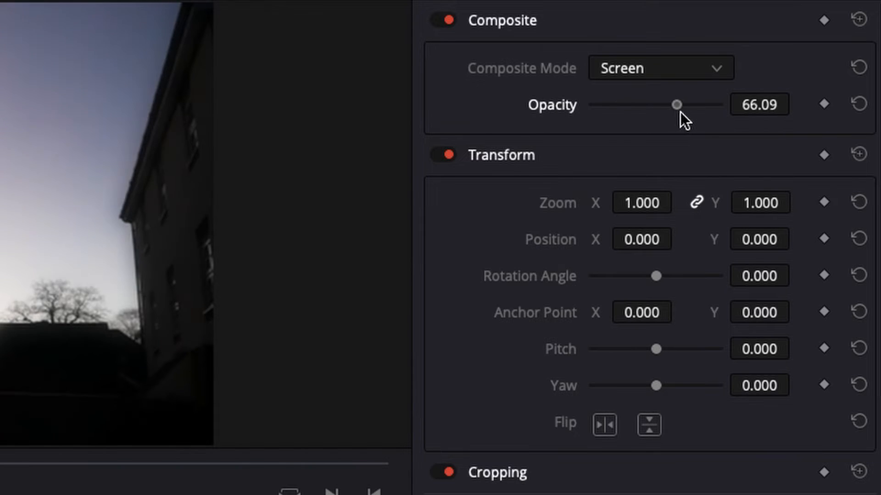
pyautogui.moveTo(680, 112); pyautogui.dragTo(761, 141)
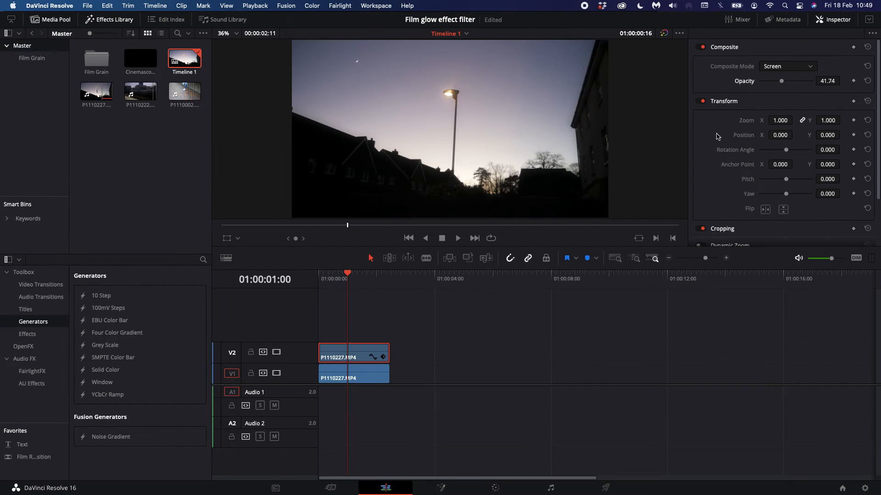
pyautogui.click(276, 352)
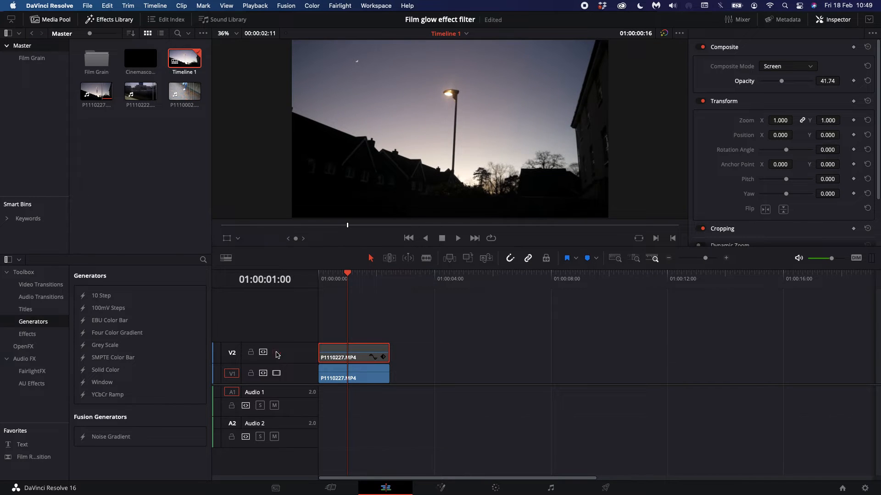
pyautogui.click(277, 353)
# - Play the glow effect from the timeline start and raise the V2 clip's opacity slightly
pyautogui.moveTo(346, 275); pyautogui.dragTo(319, 277)
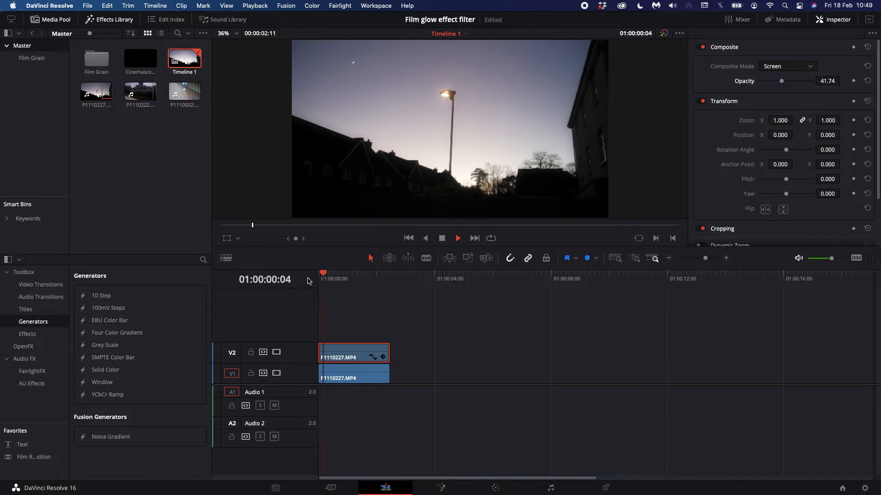
pyautogui.press('space')
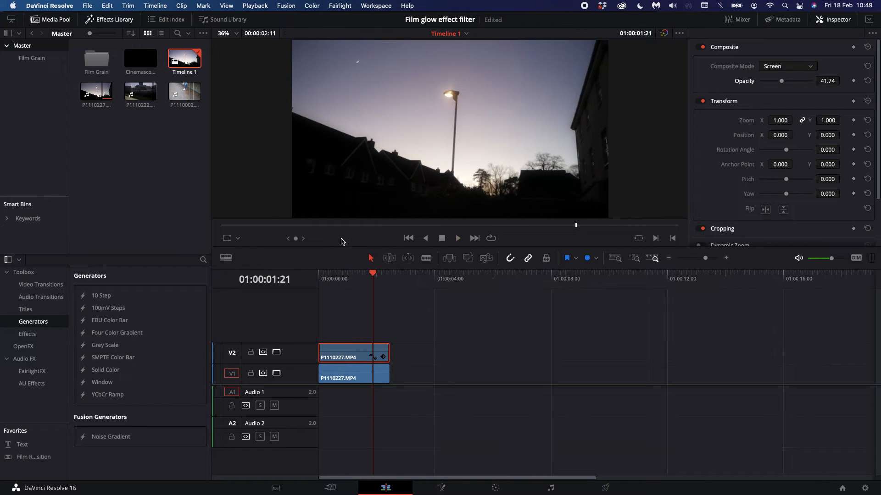
pyautogui.moveTo(781, 81); pyautogui.dragTo(789, 85)
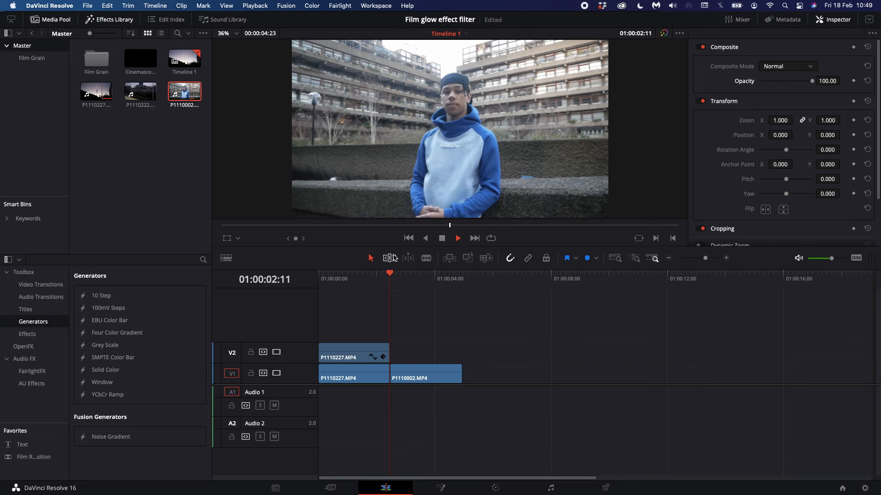
# - Play through the P1110002.MP4 clip on V1 and trim its end to 01:00:03:22
pyautogui.press('space')
pyautogui.press('space')
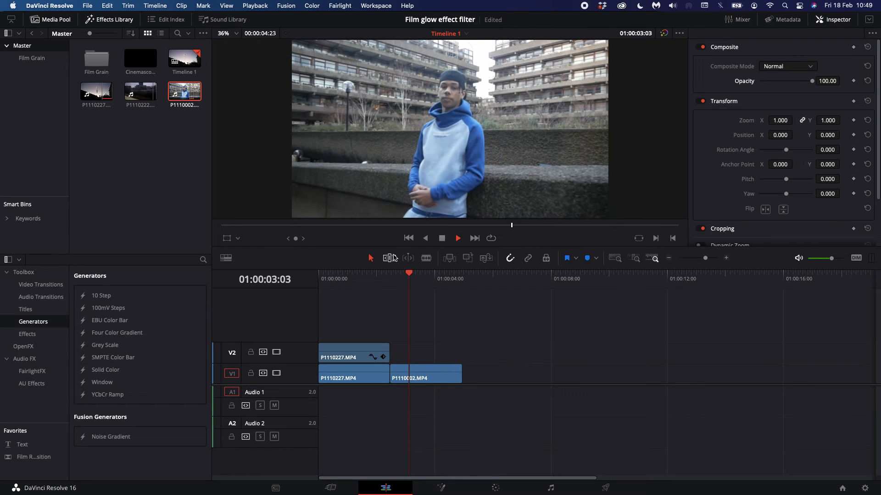
pyautogui.press('space')
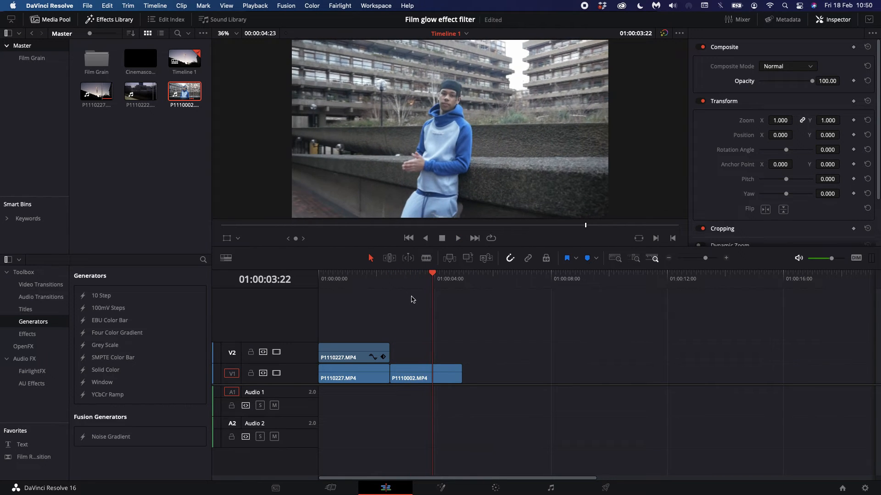
pyautogui.moveTo(460, 375); pyautogui.dragTo(430, 375)
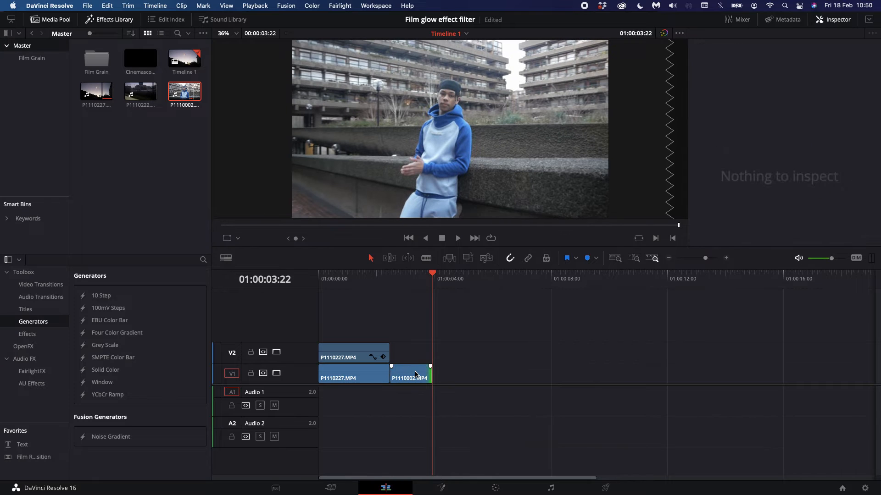
# - Show the Retime Speed curve of the P1110002.MP4 clip and lower it below 100% to slow the clip down
pyautogui.hotkey('shift', 'c')
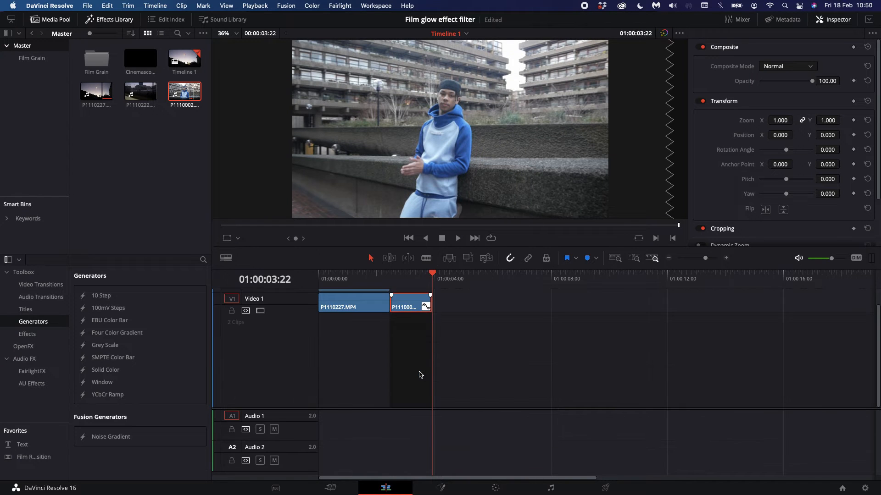
pyautogui.click(415, 279)
pyautogui.moveTo(706, 258); pyautogui.dragTo(714, 258)
pyautogui.click(437, 319)
pyautogui.click(460, 338)
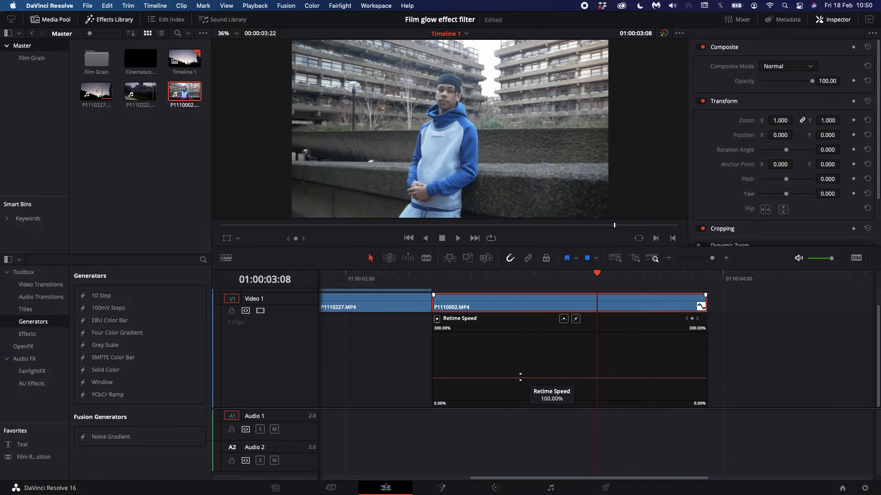
pyautogui.moveTo(521, 378); pyautogui.dragTo(526, 428)
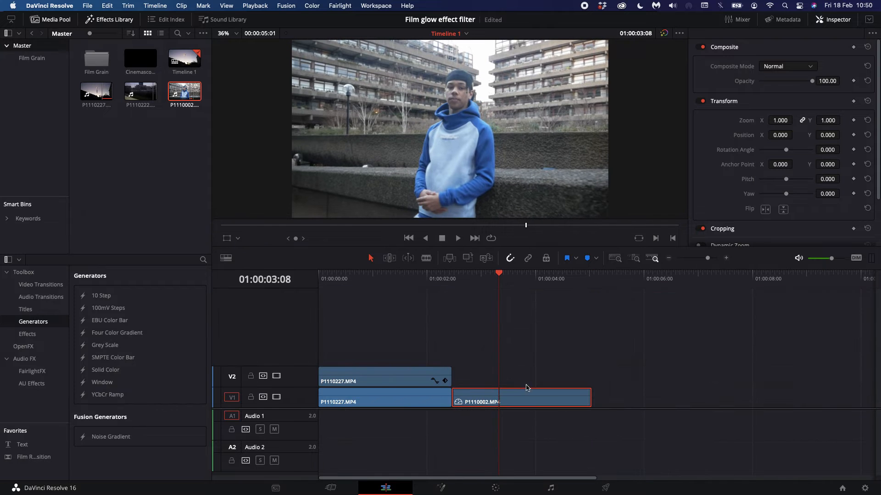
# - Grade the P1110002.MP4 clip's first node on the Color page with lift -0.04, gamma -0.03 and gain 0.97
pyautogui.click(455, 280)
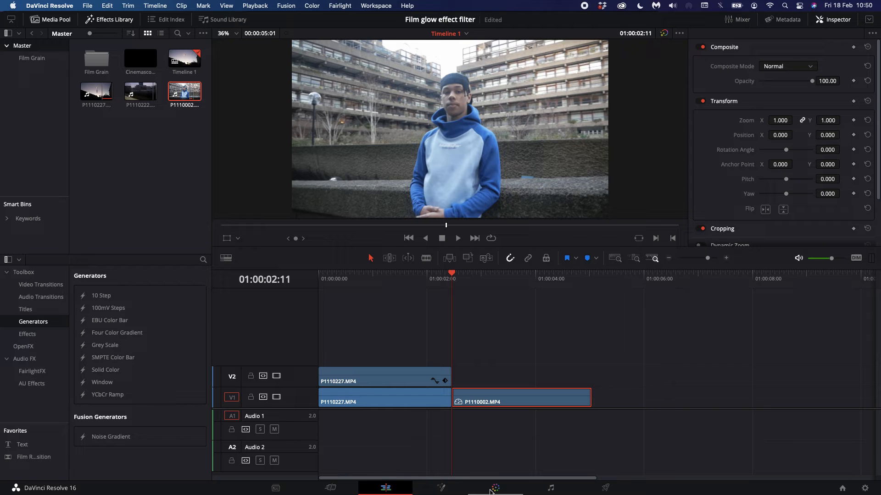
pyautogui.click(489, 491)
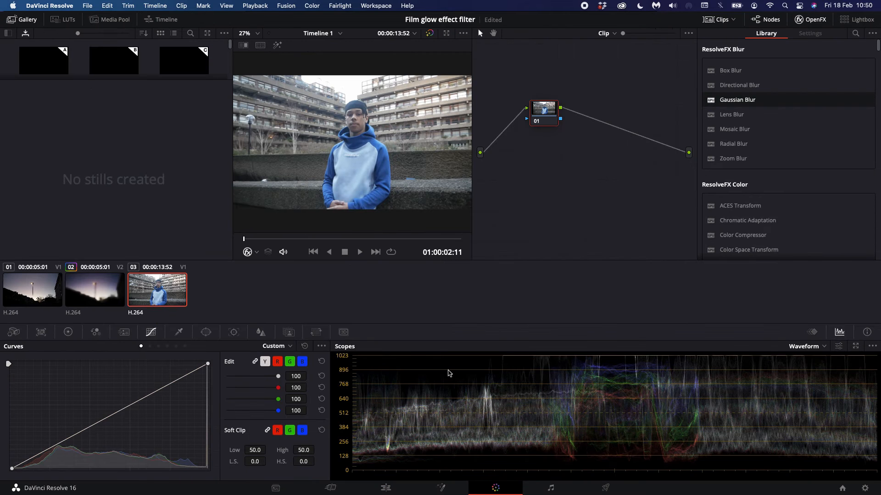
pyautogui.click(68, 333)
pyautogui.moveTo(40, 433); pyautogui.dragTo(27, 433)
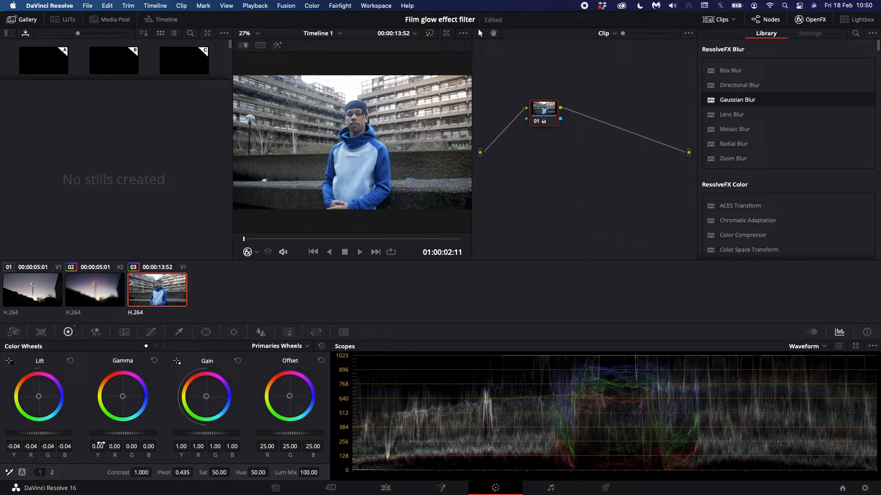
pyautogui.moveTo(123, 433); pyautogui.dragTo(108, 434)
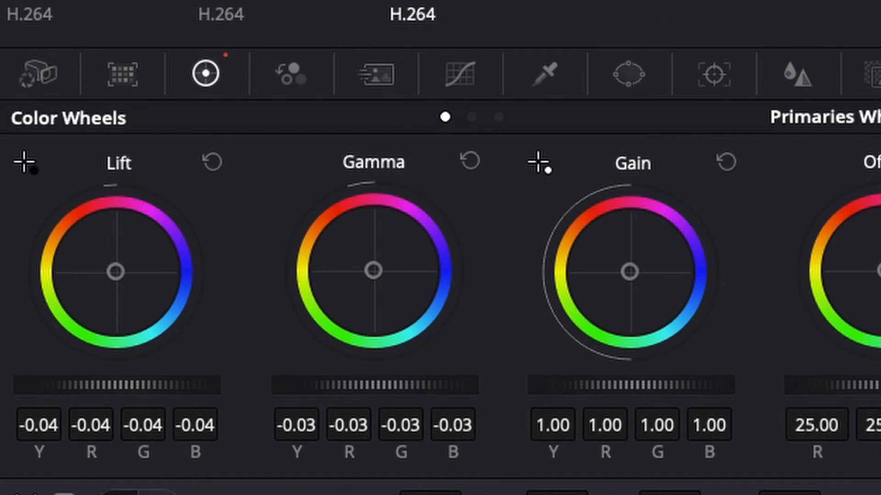
pyautogui.moveTo(631, 385)
pyautogui.mouseDown()
pyautogui.moveTo(660, 386)
pyautogui.moveTo(617, 386)
pyautogui.moveTo(627, 385)
pyautogui.mouseUp()
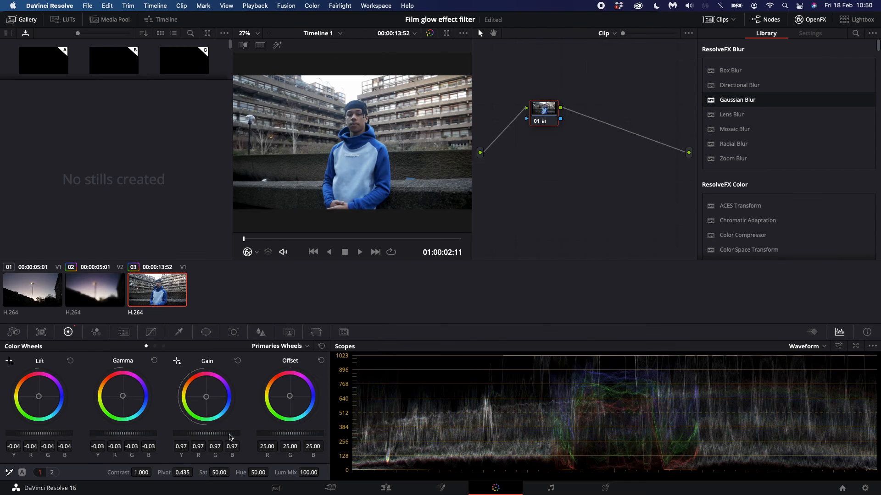
# - Add a second serial node and compare the image with the color grades bypassed and enabled
pyautogui.hotkey('alt', 's')
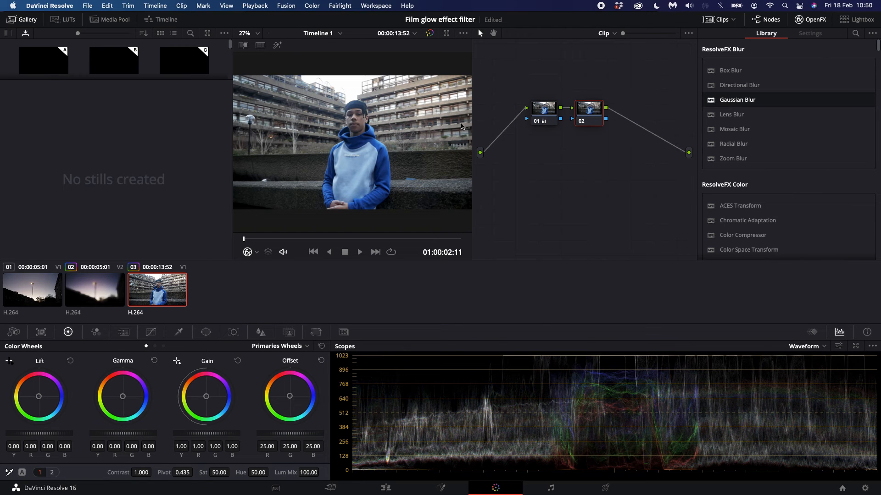
pyautogui.click(430, 33)
pyautogui.click(431, 33)
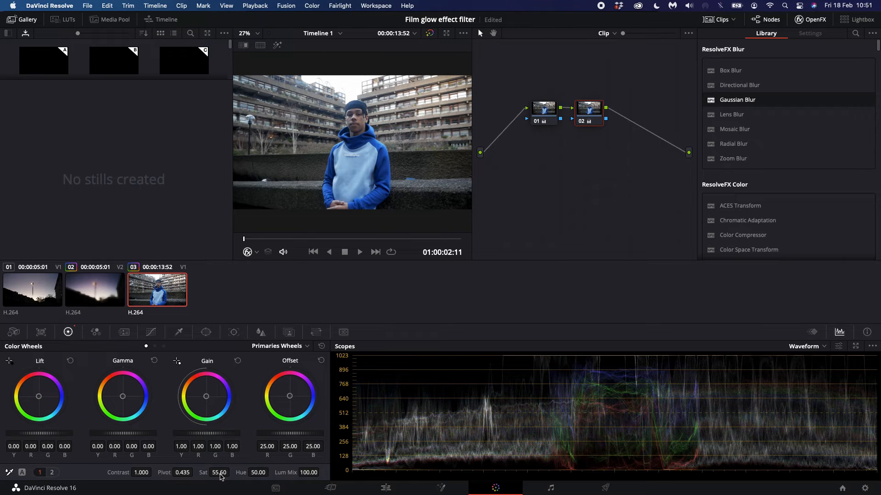
# - Sample the blue hoodie and reduce the saturation of that hue with the second node's Hue Vs Sat curve
pyautogui.click(150, 330)
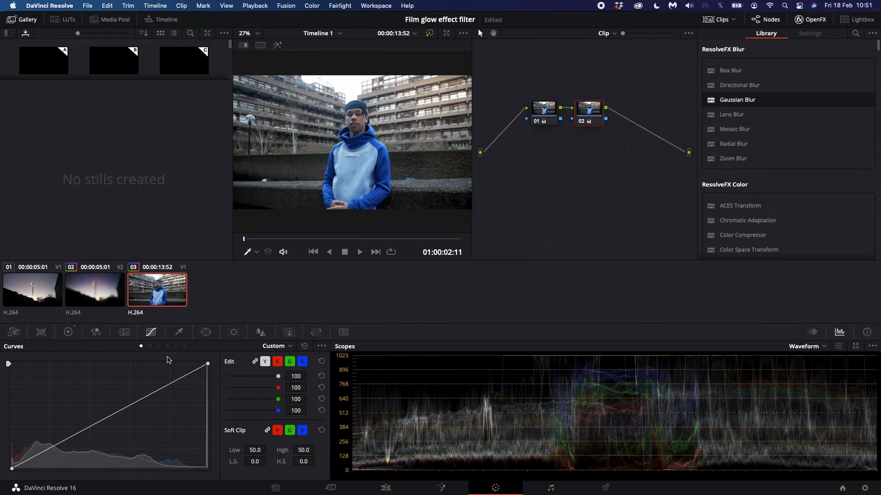
pyautogui.click(158, 346)
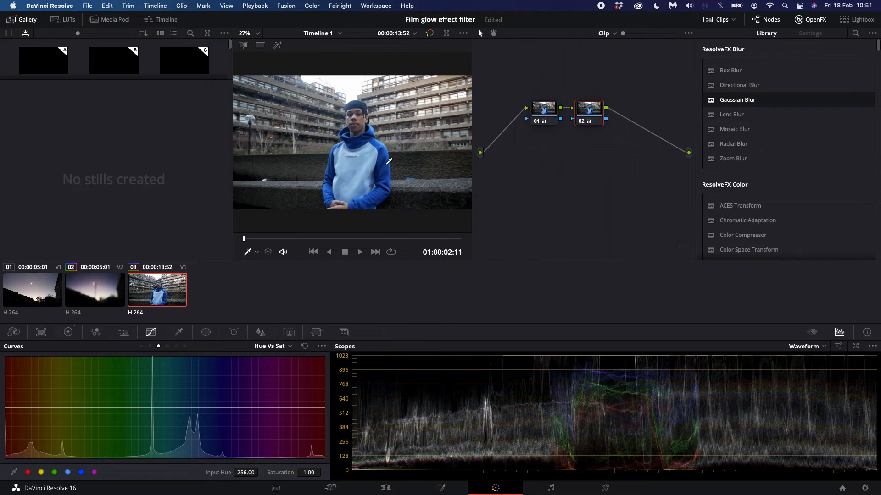
pyautogui.click(352, 189)
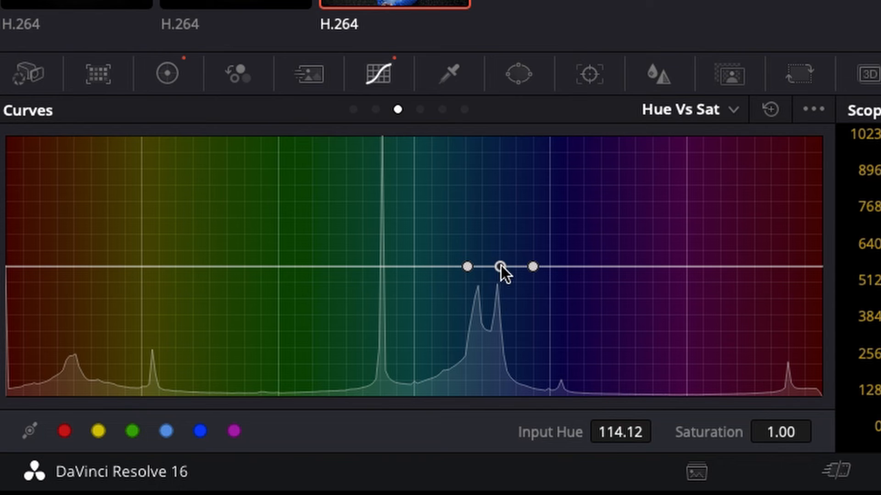
pyautogui.moveTo(199, 407); pyautogui.dragTo(198, 420)
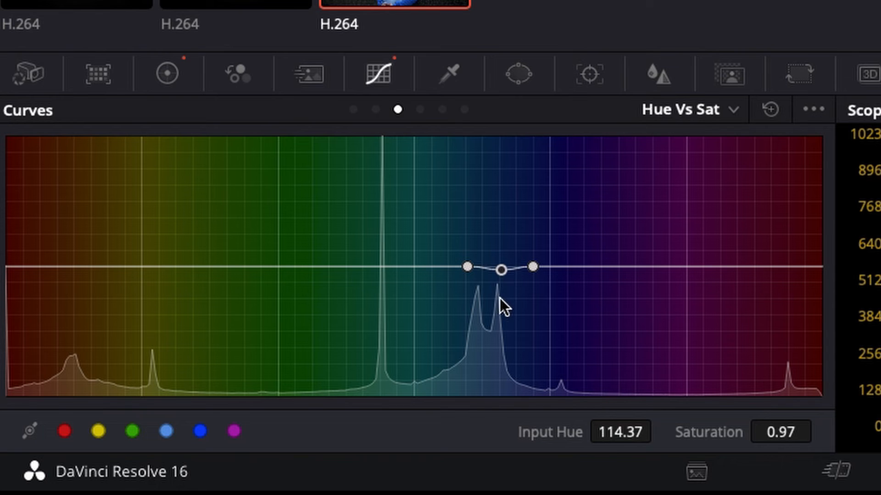
pyautogui.moveTo(499, 297); pyautogui.dragTo(497, 310)
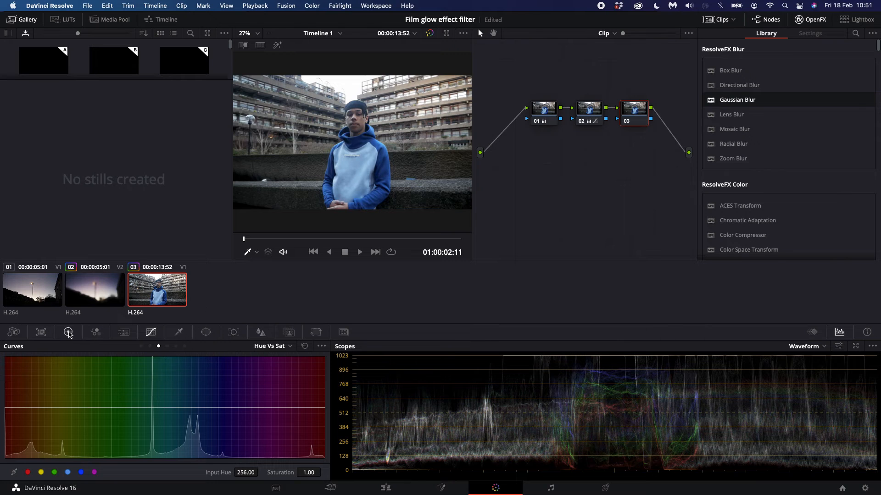
# - Tint the third node's shadows teal with the Log color wheels, setting Shadow to R -0.08, G 0.03 and B -0.02
pyautogui.click(69, 333)
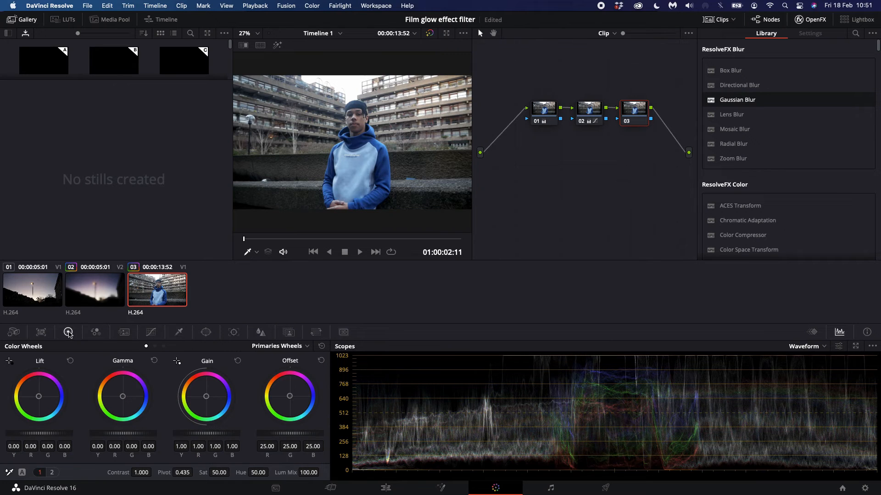
pyautogui.click(153, 333)
pyautogui.click(69, 331)
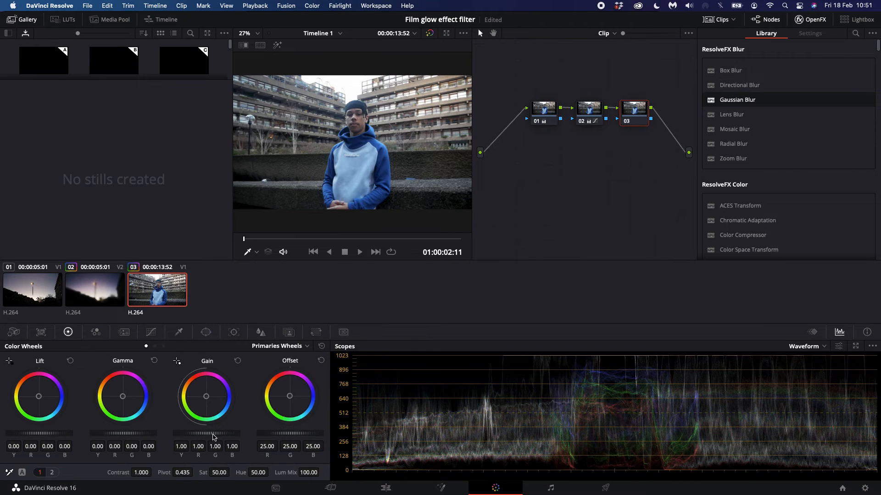
pyautogui.click(164, 346)
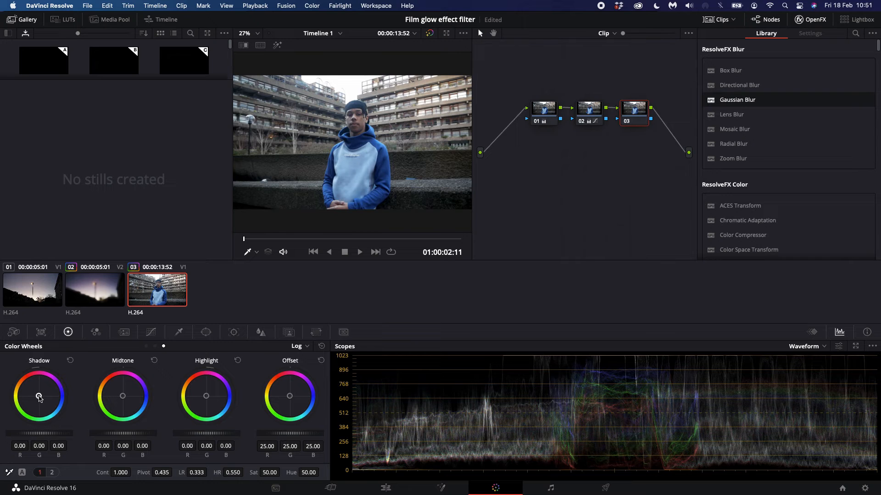
pyautogui.moveTo(40, 398); pyautogui.dragTo(39, 398)
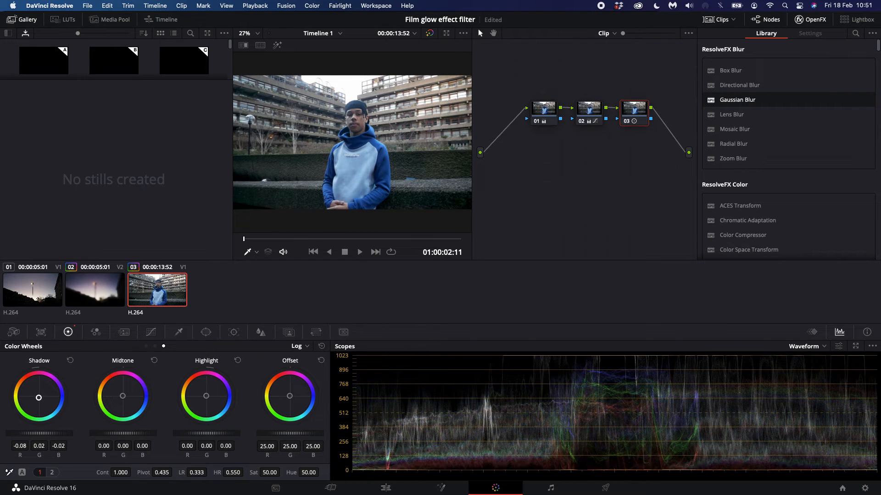
# - Compare the clip with its color grades bypassed and enabled, at the current frame and at one near the clip's end
pyautogui.click(430, 34)
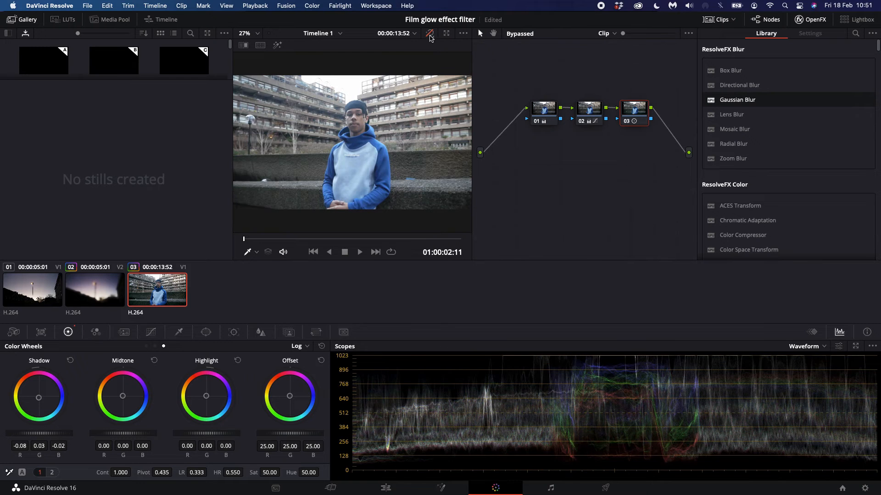
pyautogui.click(429, 33)
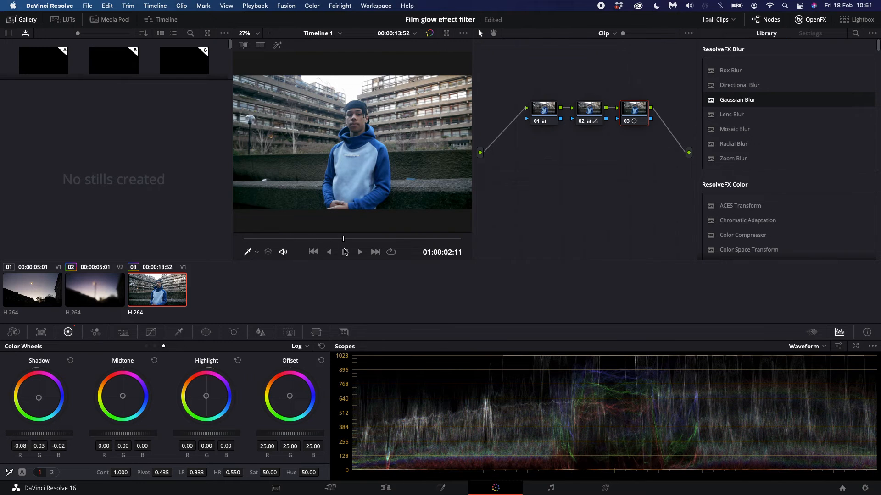
pyautogui.moveTo(344, 249); pyautogui.dragTo(433, 228)
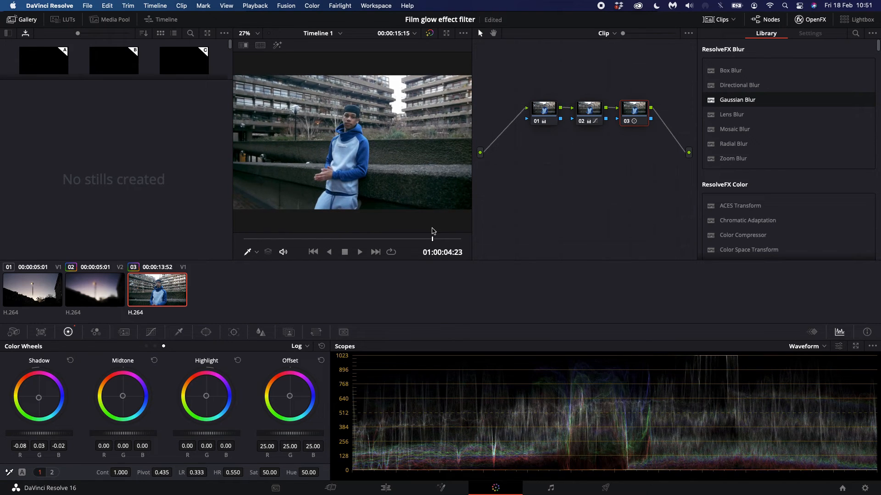
pyautogui.click(431, 32)
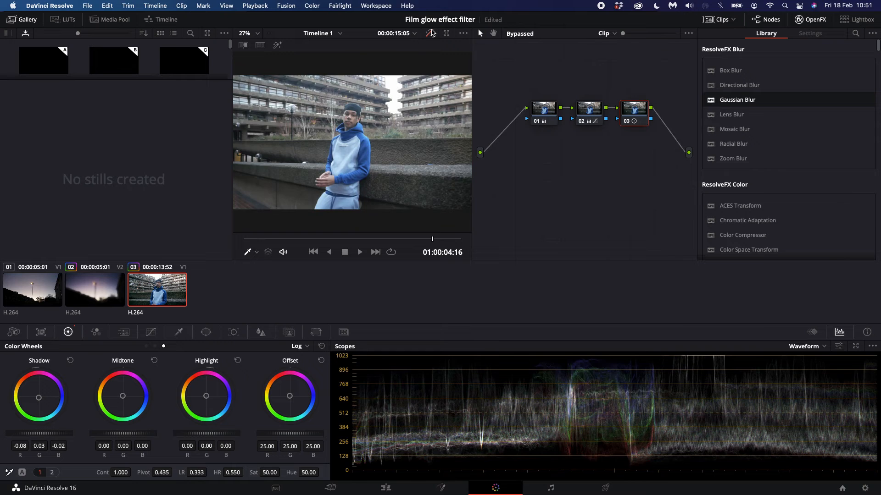
pyautogui.click(432, 32)
pyautogui.click(431, 32)
pyautogui.click(431, 33)
# - On the Edit page, paste a copy of the graded P1110002.MP4 clip and place it on V2 directly above the original
pyautogui.click(377, 491)
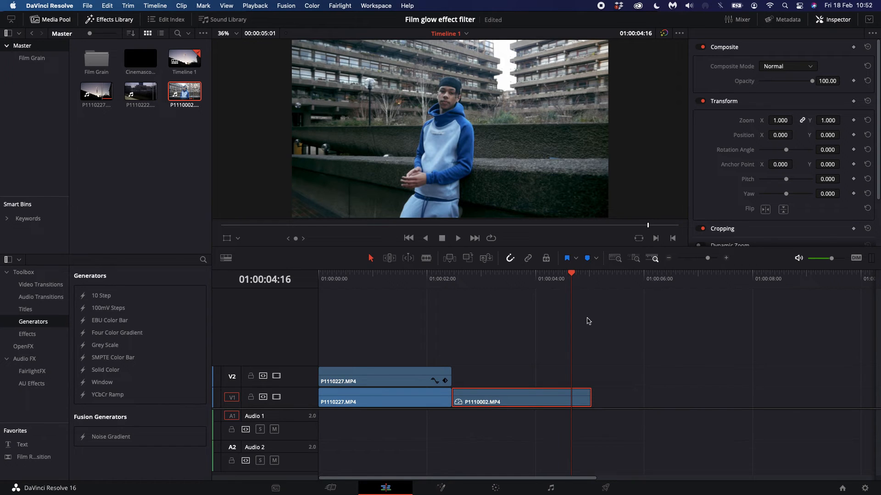
pyautogui.click(592, 274)
pyautogui.hotkey('ctrl', 'v')
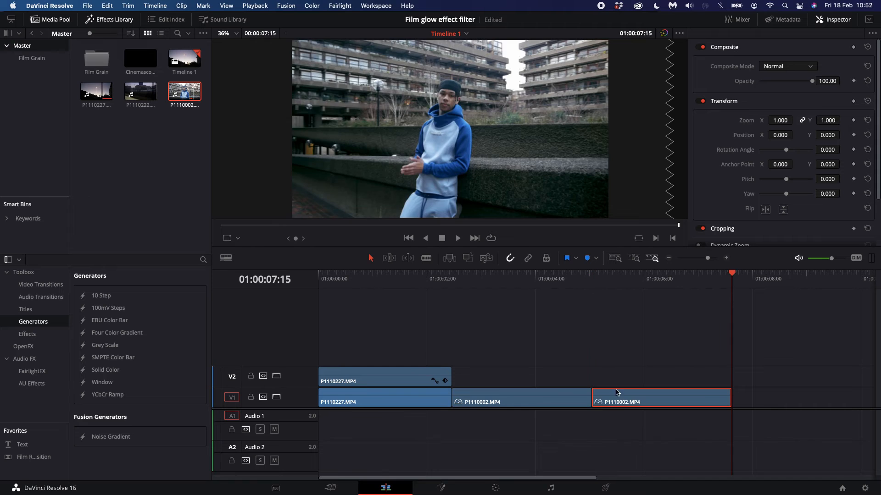
pyautogui.moveTo(610, 394); pyautogui.dragTo(468, 369)
pyautogui.click(468, 278)
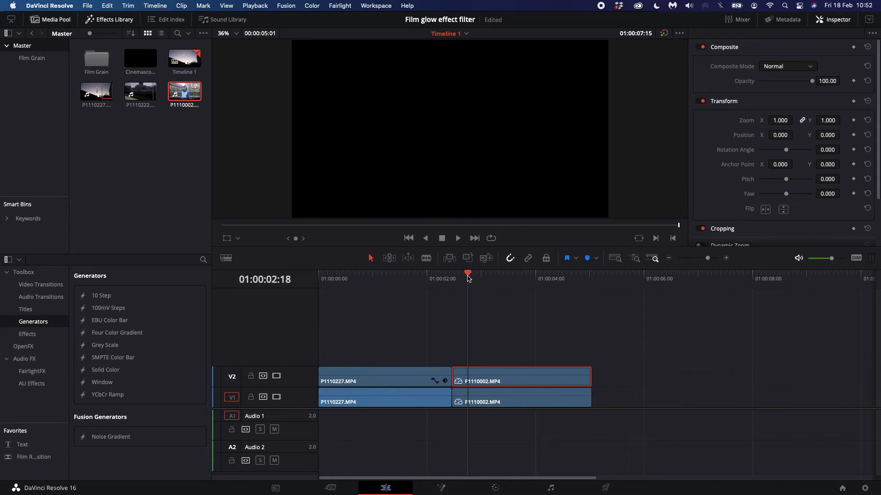
pyautogui.moveTo(468, 281); pyautogui.dragTo(483, 286)
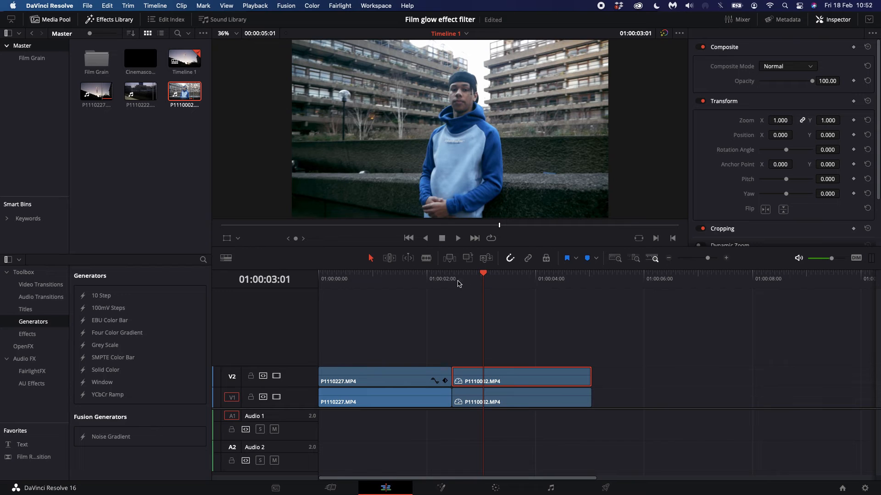
pyautogui.moveTo(458, 284); pyautogui.dragTo(481, 284)
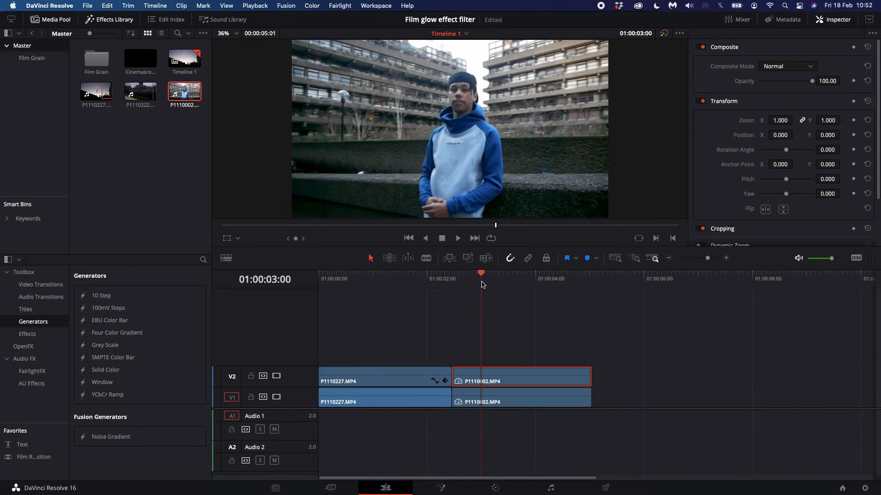
# - On the Color page, add a fourth serial node to the V2 copy and position it below the second node
pyautogui.hotkey('shift', '6')
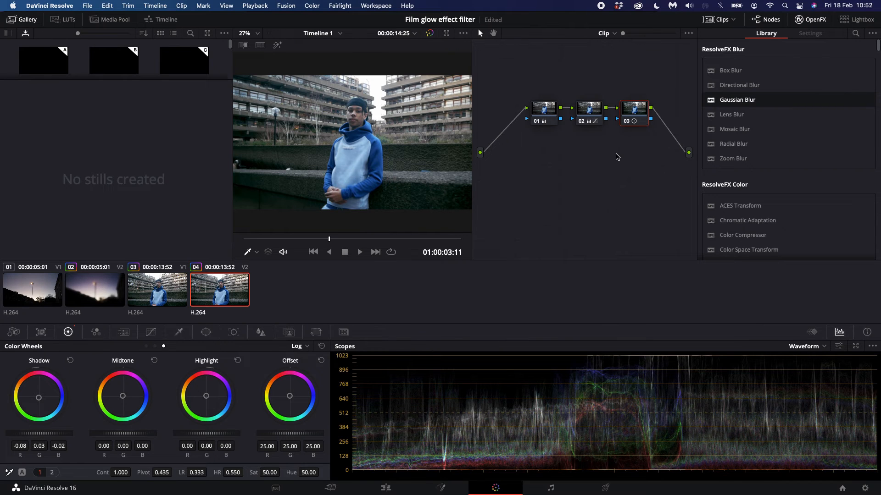
pyautogui.hotkey('alt', 's')
pyautogui.moveTo(501, 147); pyautogui.dragTo(590, 172)
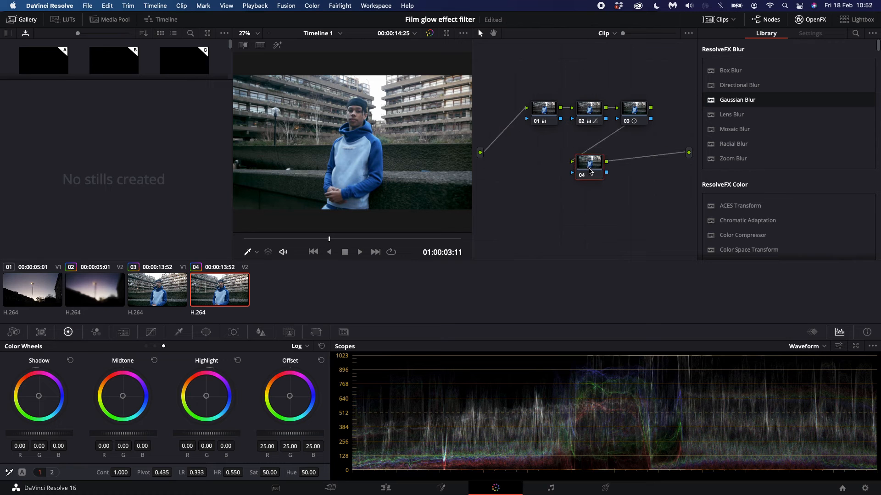
# - Apply Gaussian Blur to the fourth node with border type Reflect and horizontal and vertical strength 0.490
pyautogui.moveTo(729, 101); pyautogui.dragTo(589, 166)
pyautogui.click(780, 113)
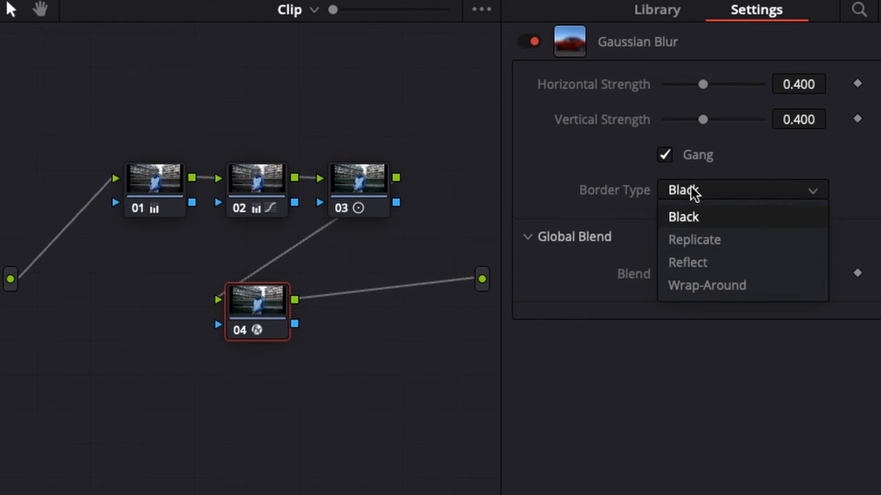
pyautogui.click(776, 150)
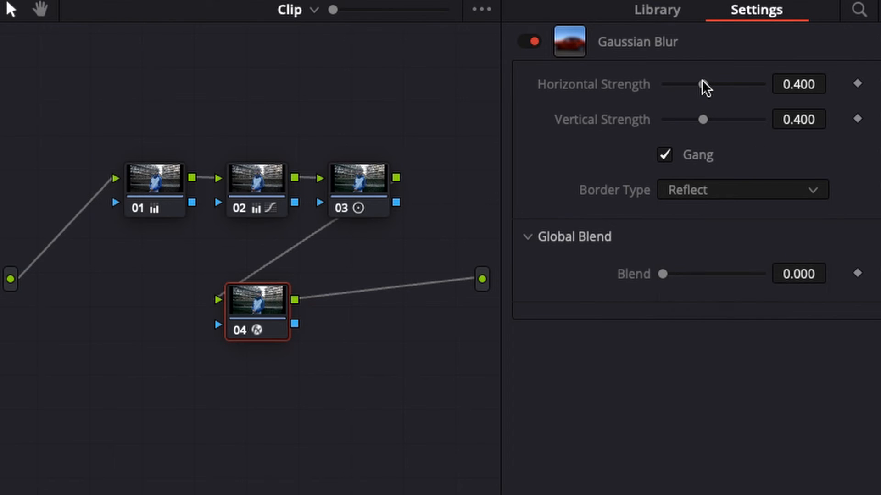
pyautogui.moveTo(702, 84); pyautogui.dragTo(738, 83)
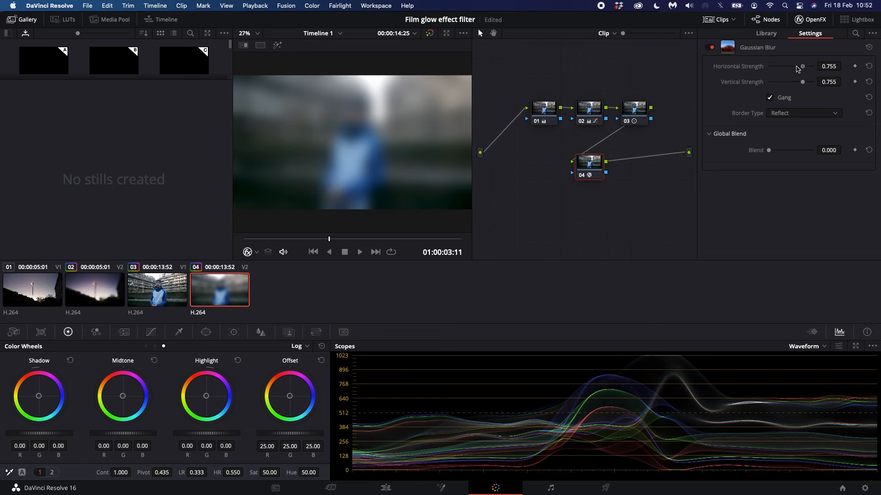
pyautogui.moveTo(797, 69); pyautogui.dragTo(791, 70)
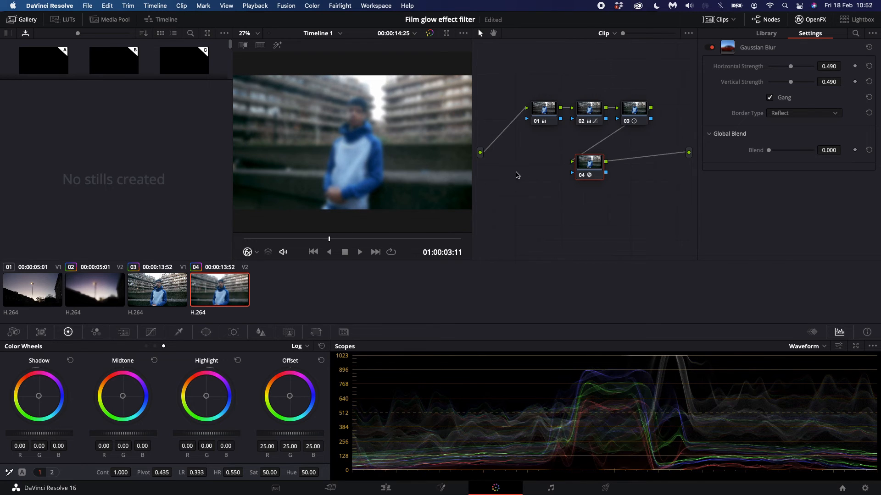
# - Add contrast to the blurred fourth node with an S-shaped custom curve, raising the highlights and lowering the shadows
pyautogui.click(151, 332)
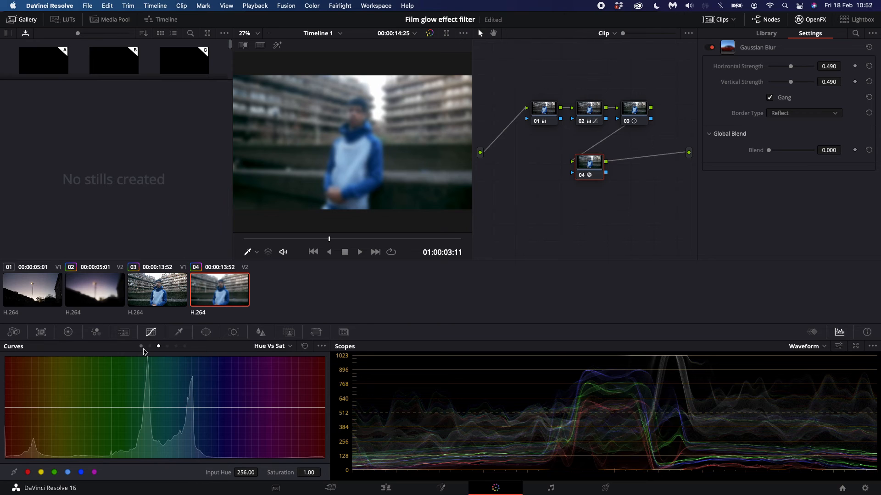
pyautogui.click(140, 346)
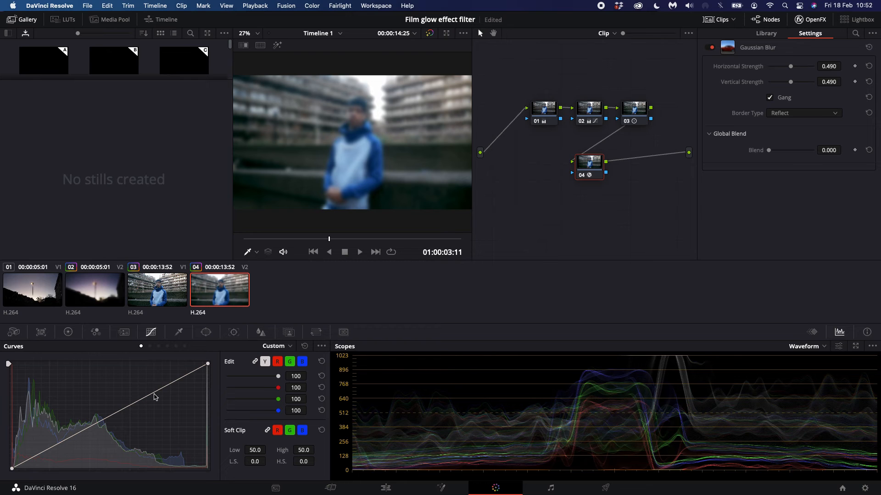
pyautogui.moveTo(155, 397)
pyautogui.mouseDown()
pyautogui.moveTo(145, 381)
pyautogui.moveTo(146, 391)
pyautogui.mouseUp()
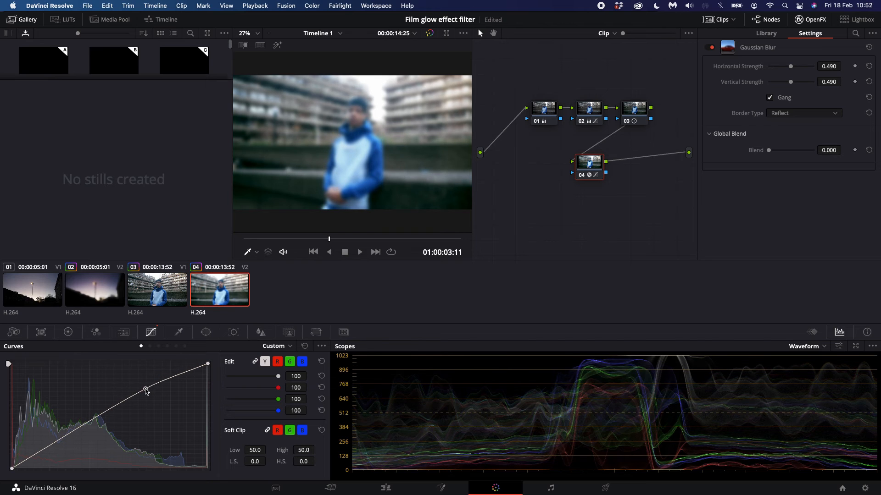
pyautogui.moveTo(85, 426); pyautogui.dragTo(79, 446)
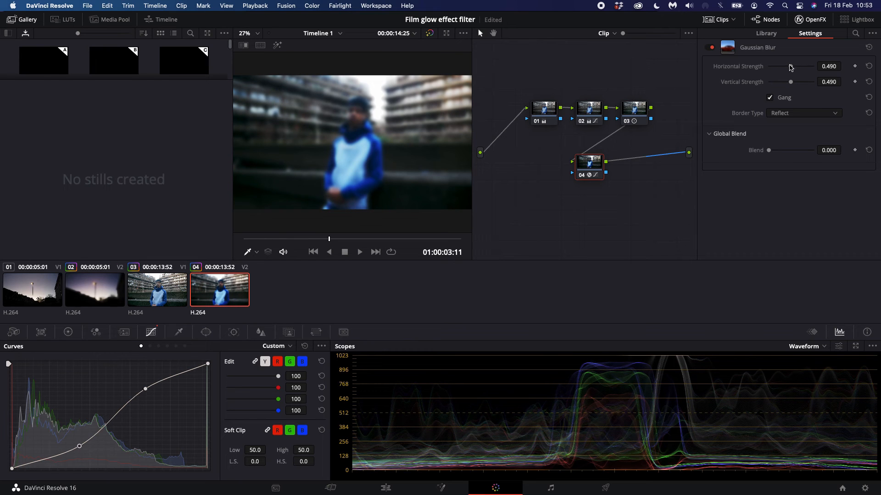
# - On the Edit page, set the V2 copy's composite mode to Screen and check the glow at another frame
pyautogui.click(377, 490)
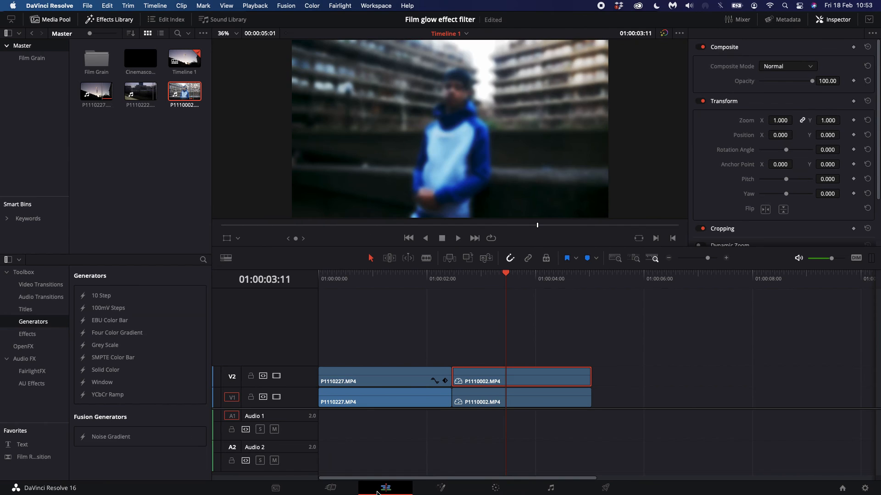
pyautogui.click(787, 67)
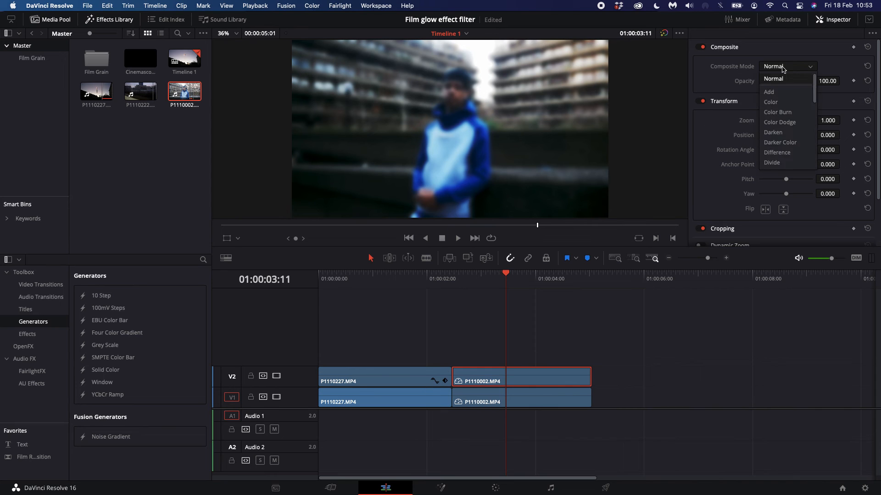
pyautogui.scroll(-10, 777, 133)
pyautogui.click(777, 133)
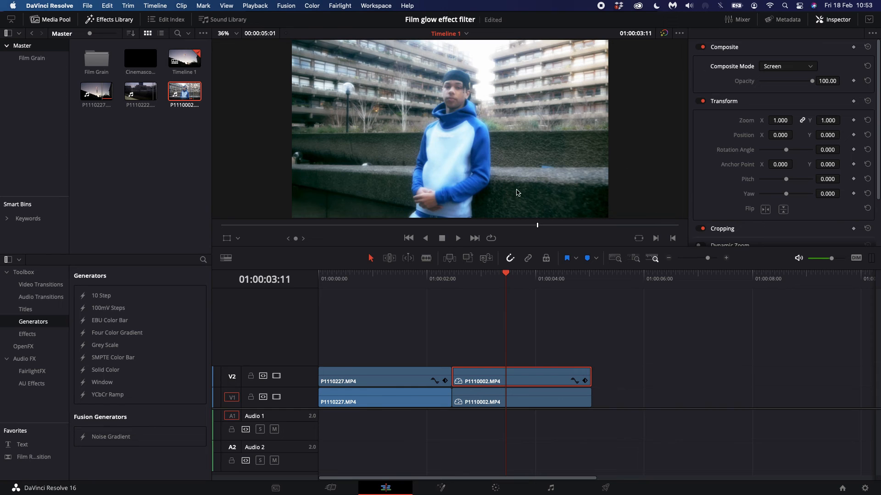
pyautogui.moveTo(520, 286); pyautogui.dragTo(528, 284)
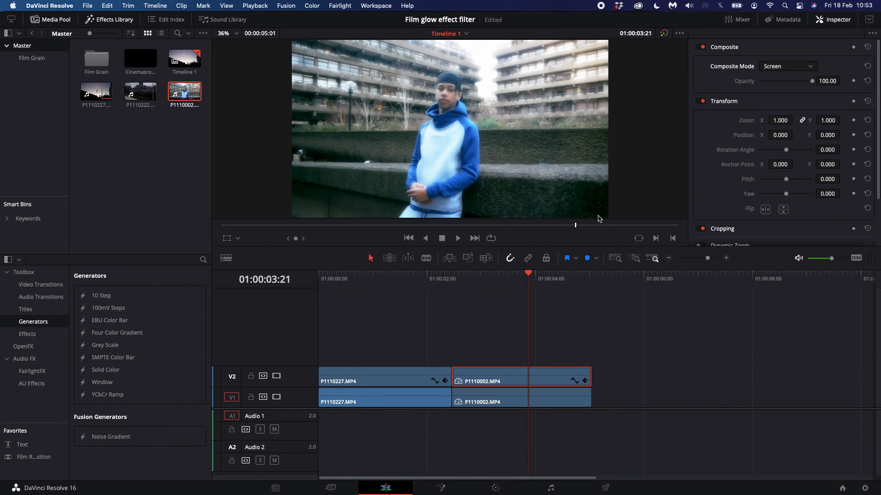
# - Lower the V2 overlay's opacity to 43.48 and play back the clip to check the glow
pyautogui.moveTo(809, 84); pyautogui.dragTo(784, 87)
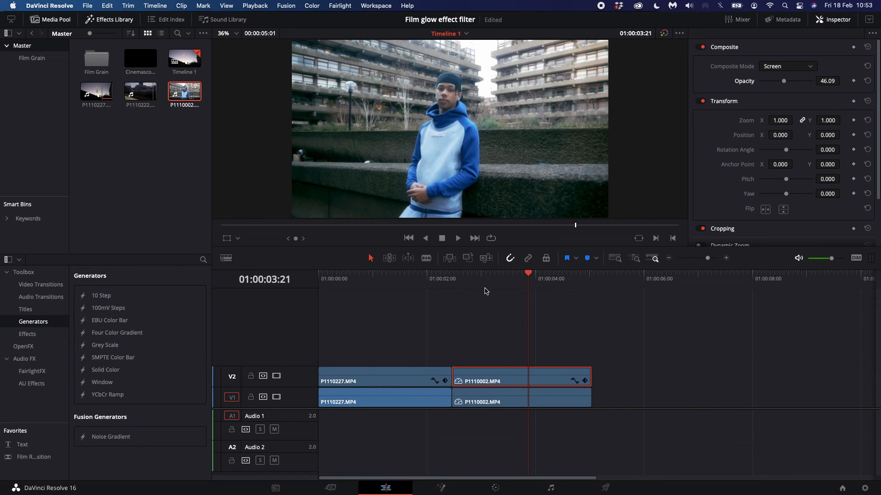
pyautogui.moveTo(469, 285); pyautogui.dragTo(547, 296)
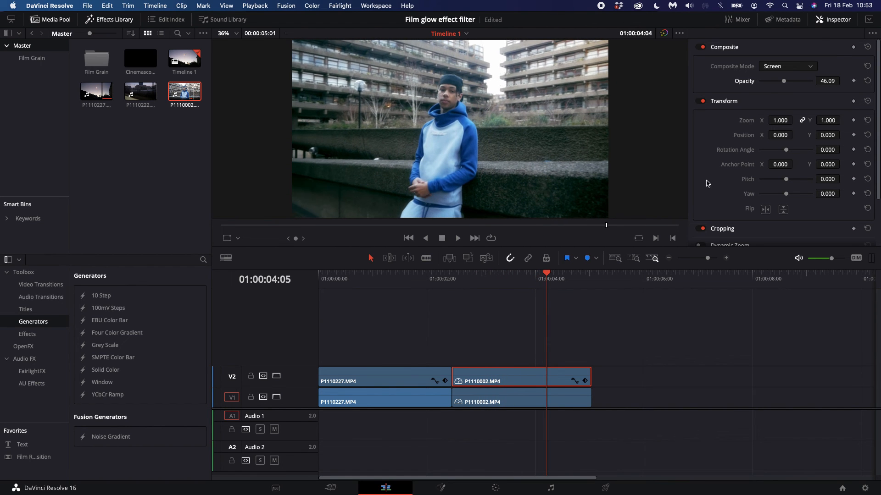
pyautogui.moveTo(782, 81); pyautogui.dragTo(743, 85)
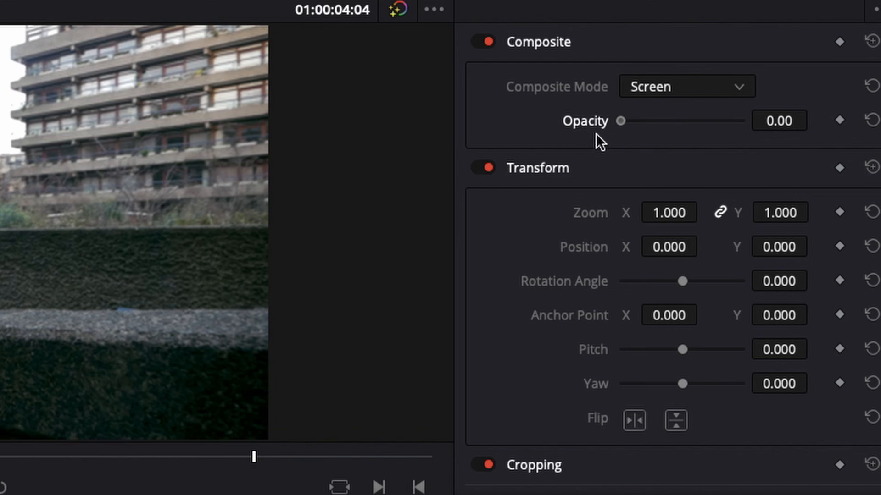
pyautogui.moveTo(596, 134); pyautogui.dragTo(683, 129)
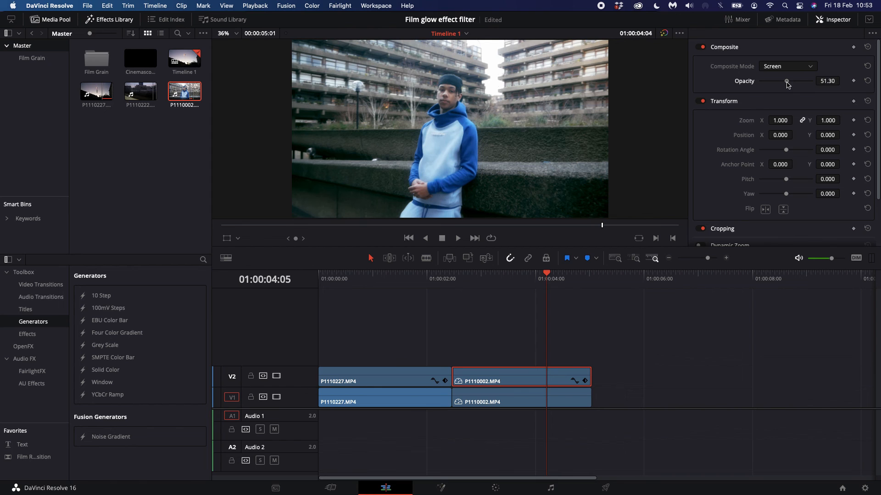
pyautogui.moveTo(788, 84); pyautogui.dragTo(783, 87)
pyautogui.moveTo(510, 277); pyautogui.dragTo(486, 282)
pyautogui.press('space')
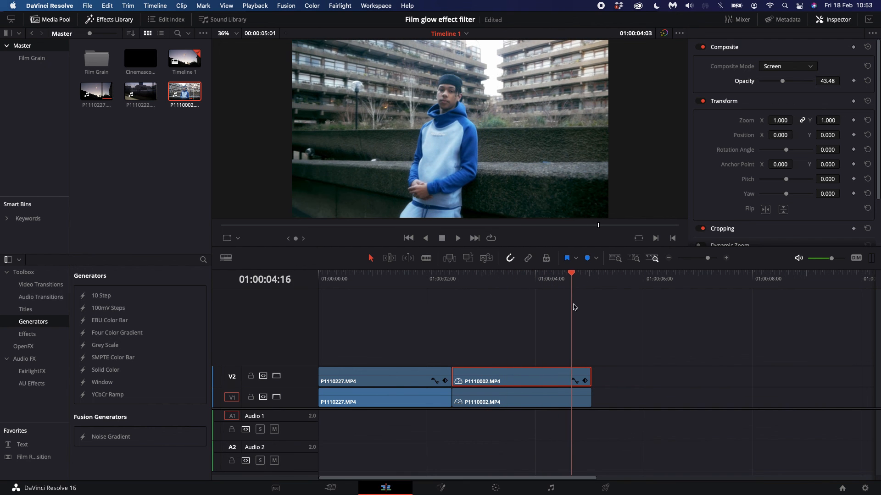